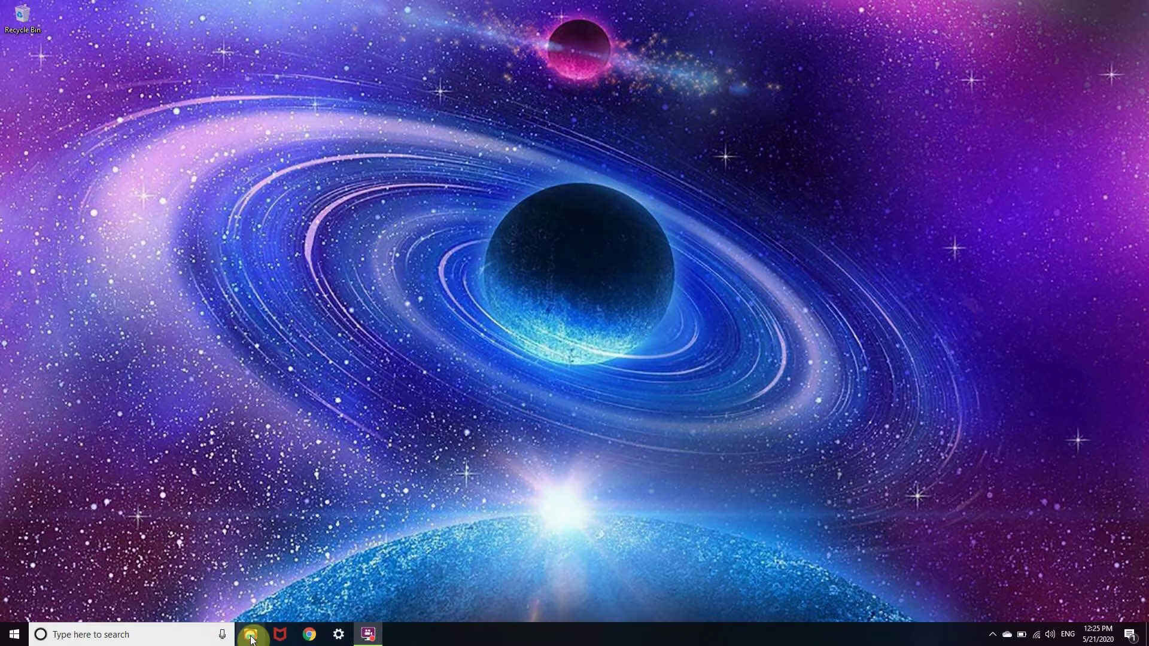
Launch Computer Management through Manage on This PC in File Explorer.
click(251, 636)
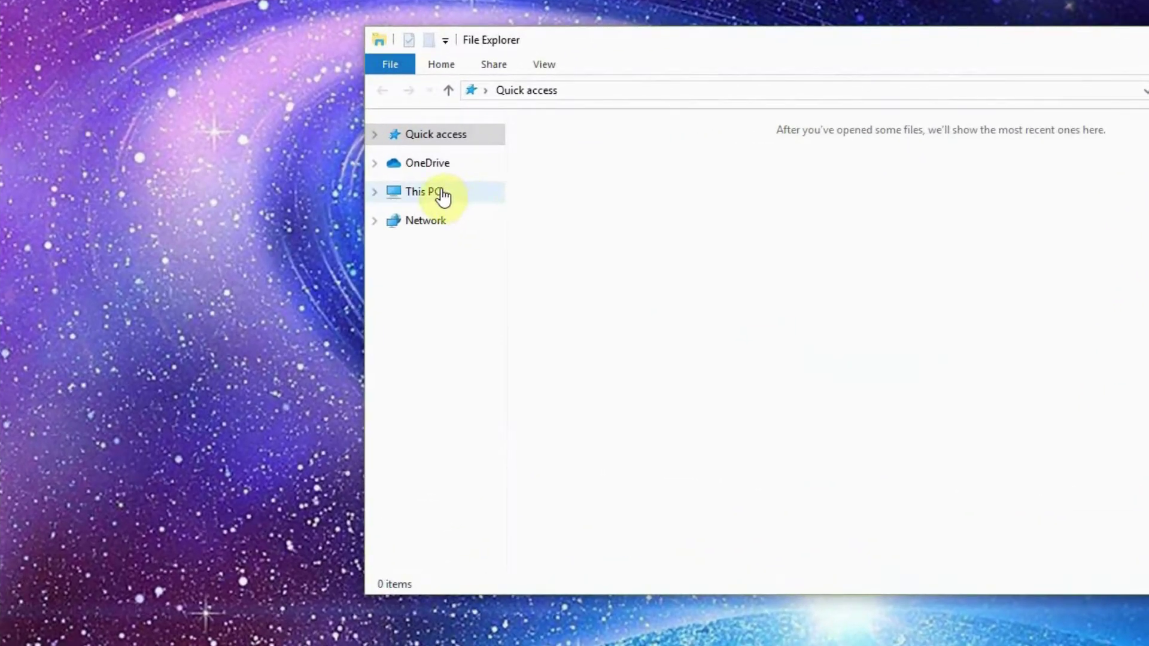
click(443, 194)
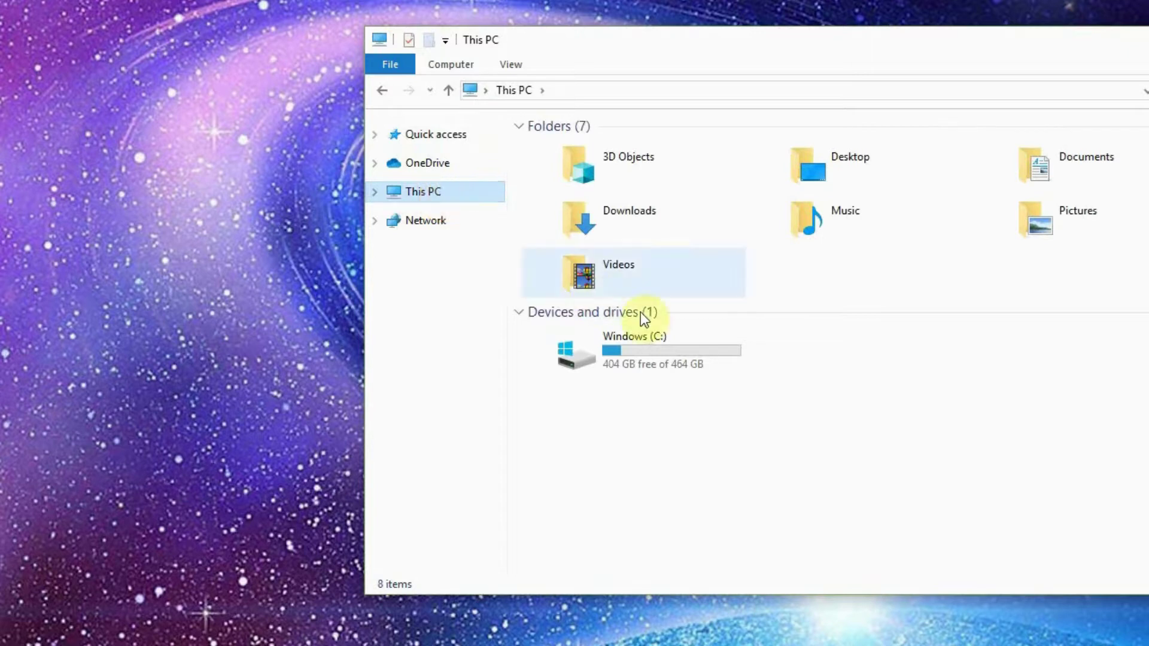
right_click(436, 197)
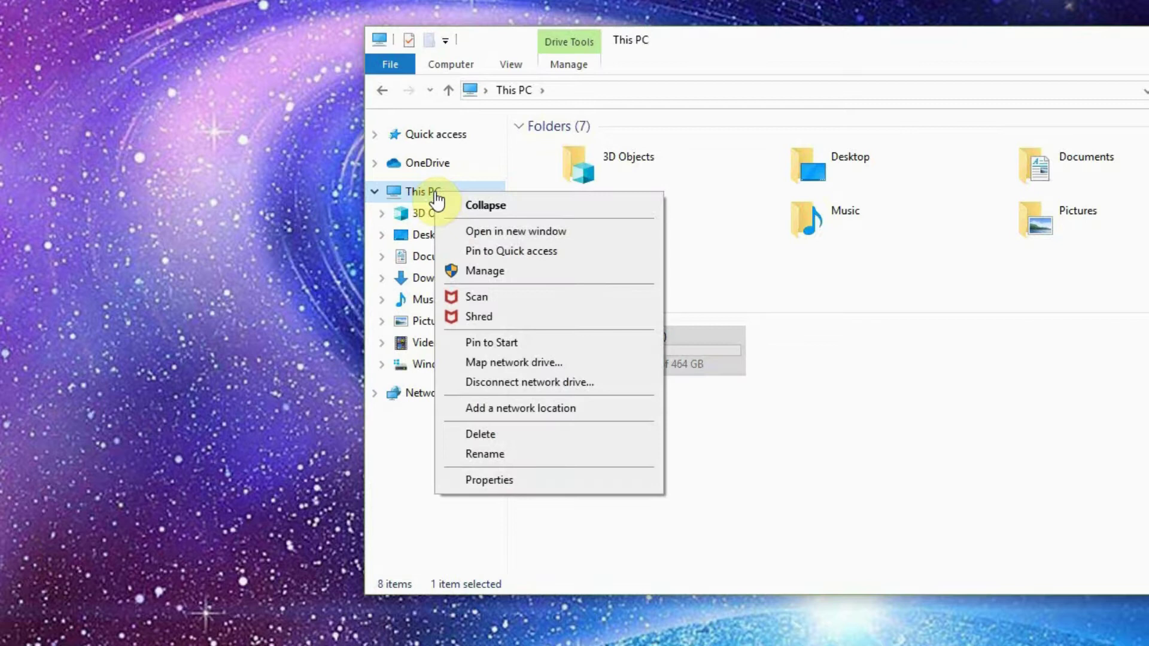
click(502, 272)
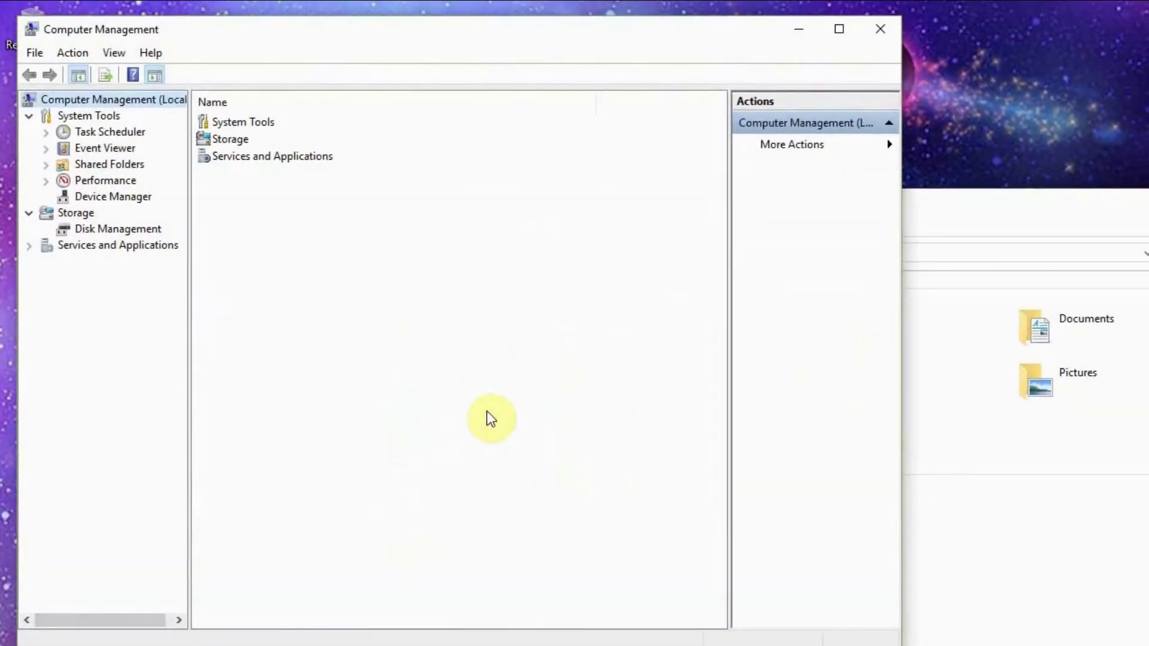
Show Disk Management's Disk 0 layout in a maximized Computer Management window.
click(116, 230)
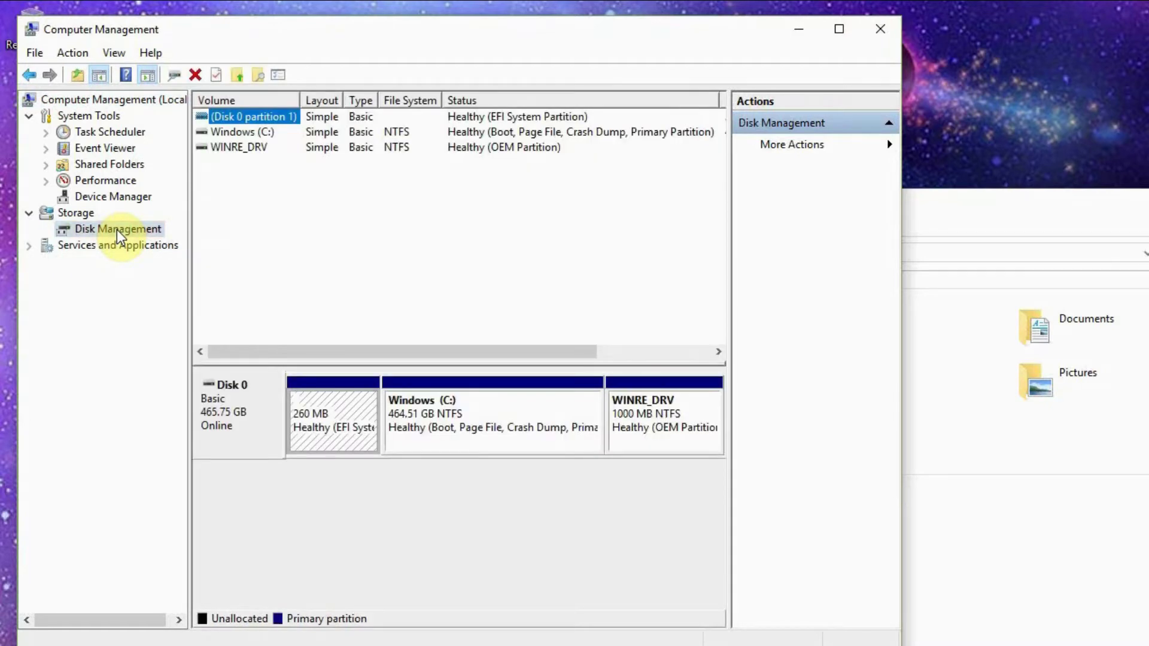
click(515, 421)
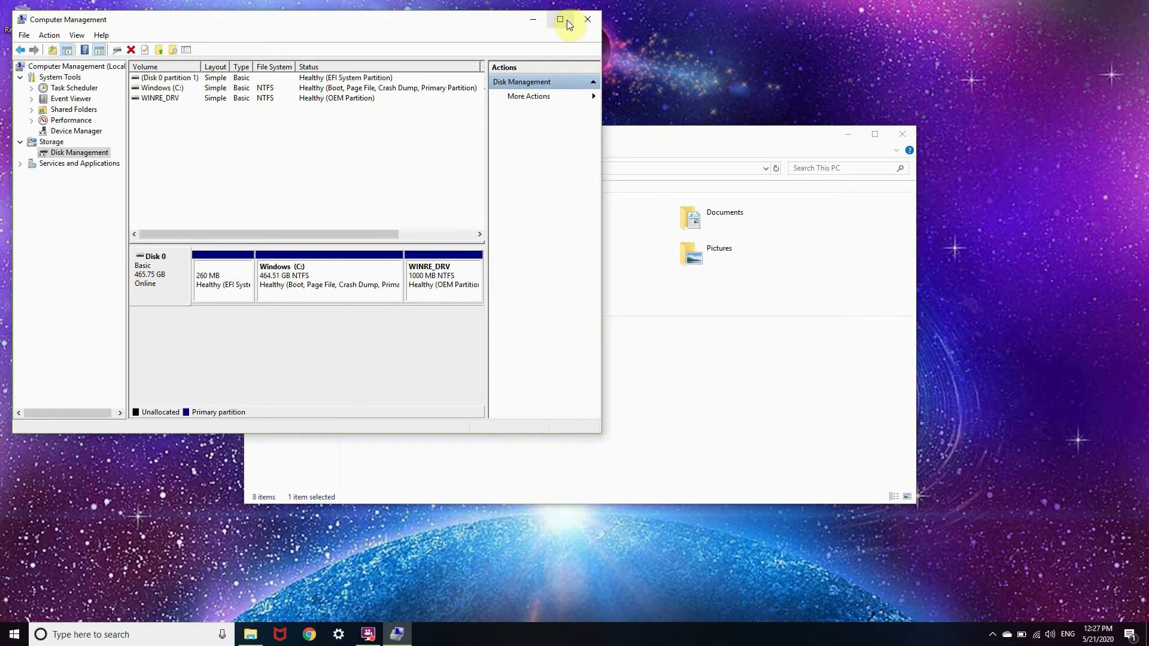
click(566, 19)
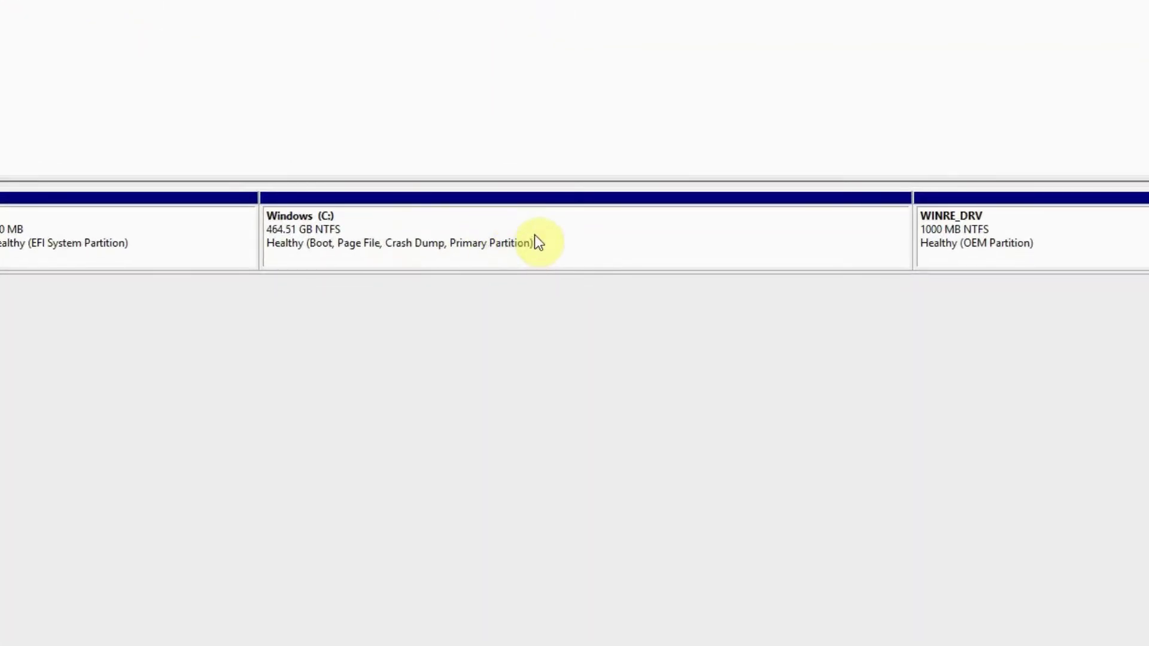
Start Shrink Volume on the Windows (C:) partition and let it query available space.
right_click(535, 241)
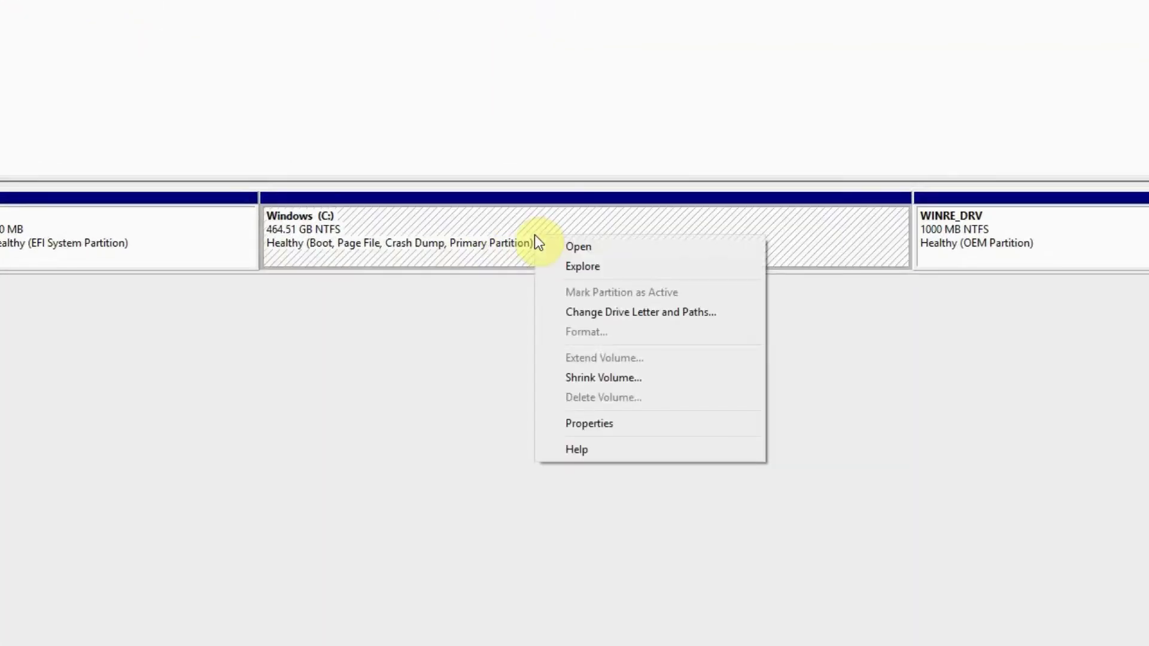
click(588, 379)
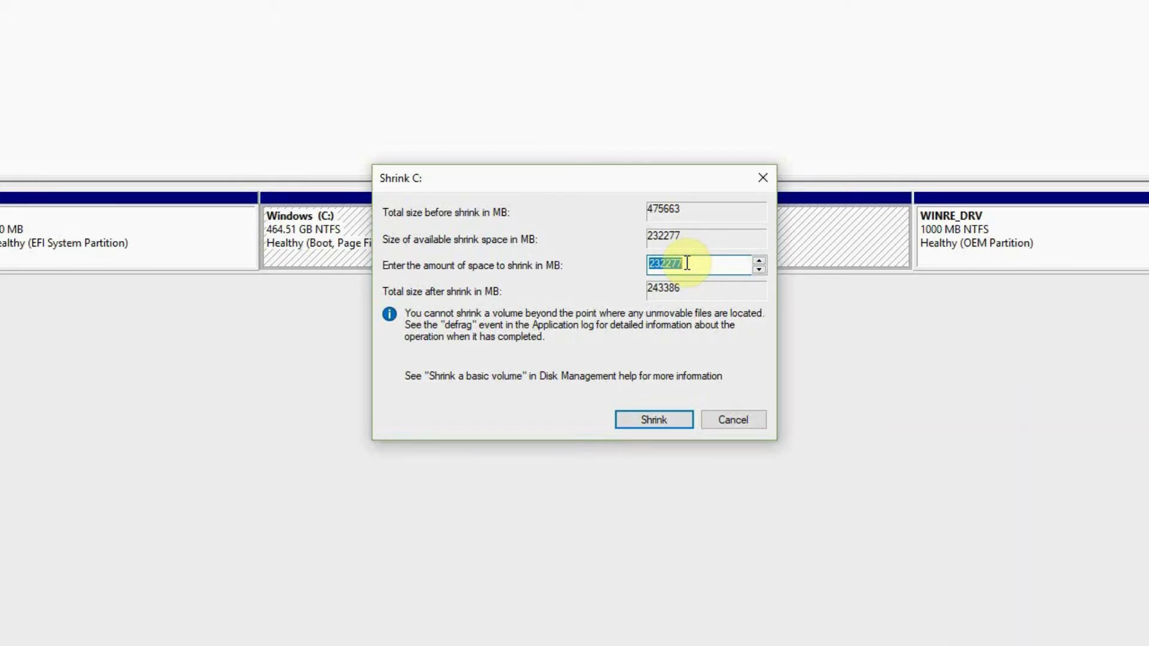
Enter 100000 MB as the amount to shrink C: and apply the shrink.
click(687, 264)
drag(687, 263, 600, 266)
text(100)
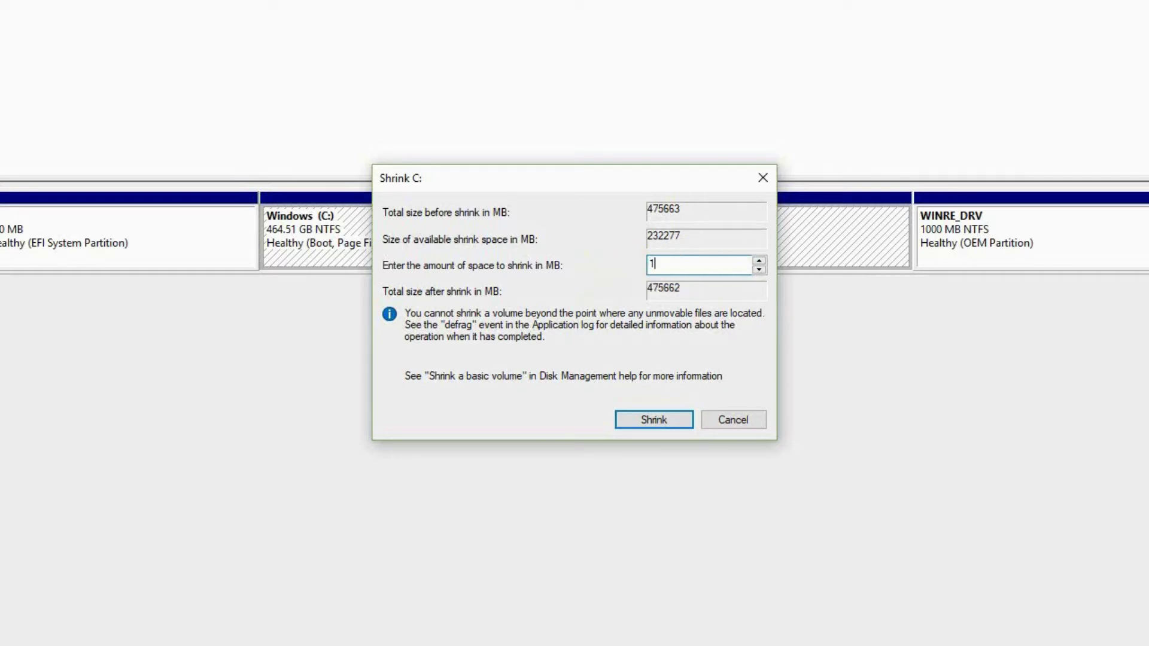
text(000)
key(Left)
key(Left)
key(Left)
key(Left)
key(Left)
key(Left)
click(654, 420)
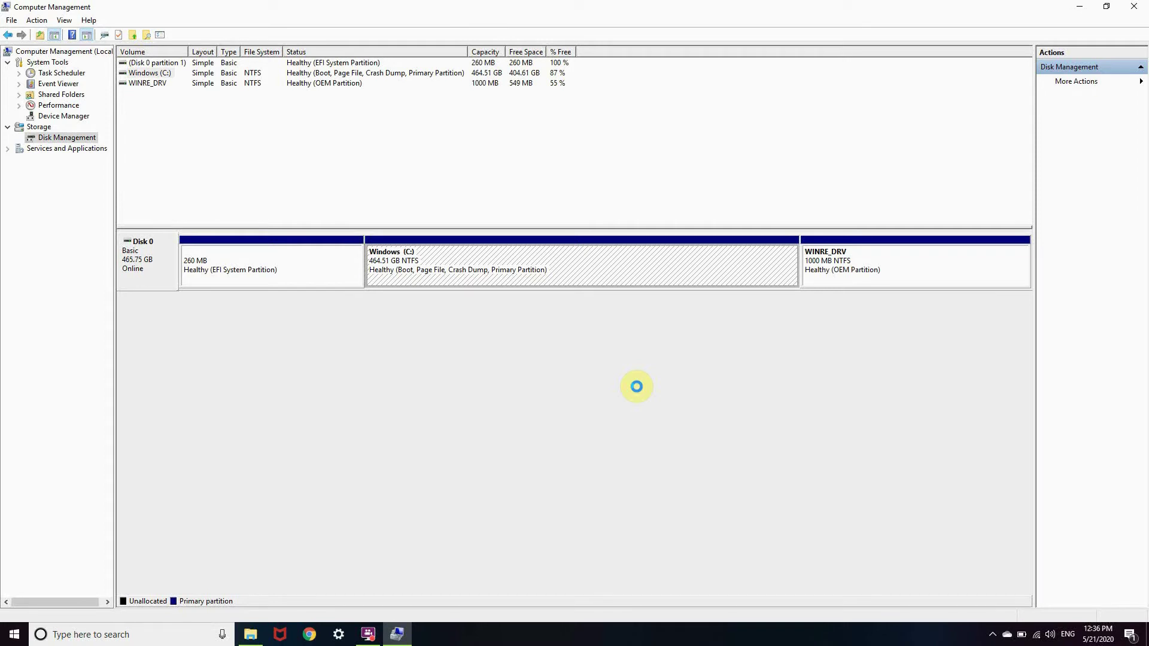
Review the disk's Properties tabs (Policies, Volumes, Driver, Details, Events) from the unallocated block.
click(731, 270)
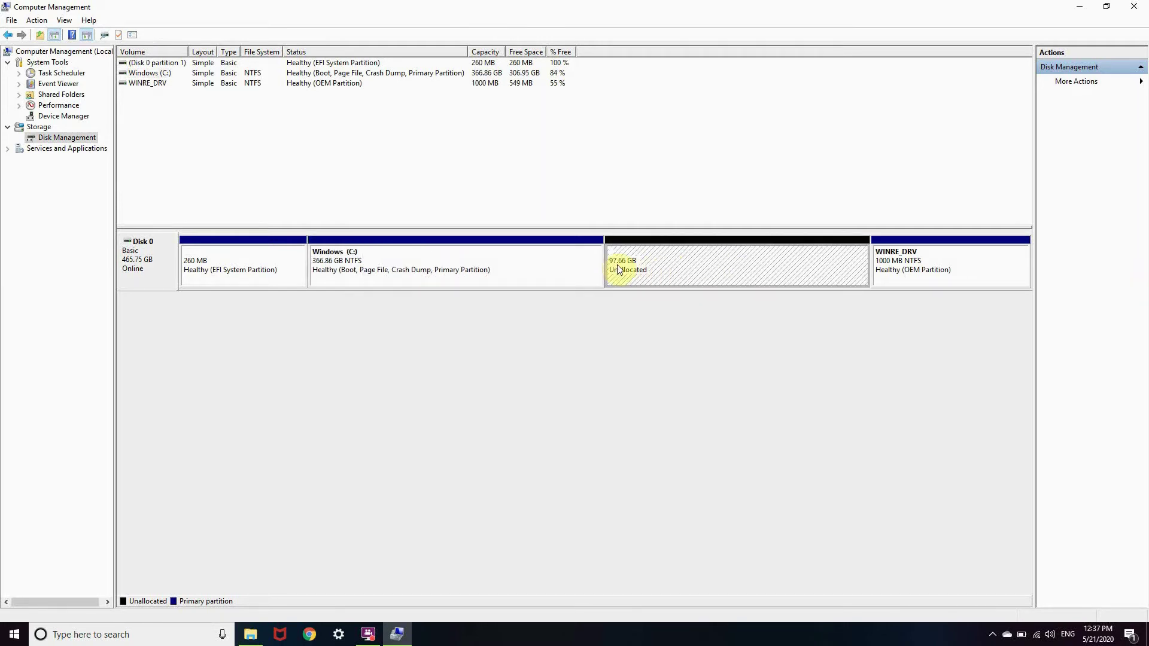
right_click(714, 260)
click(740, 304)
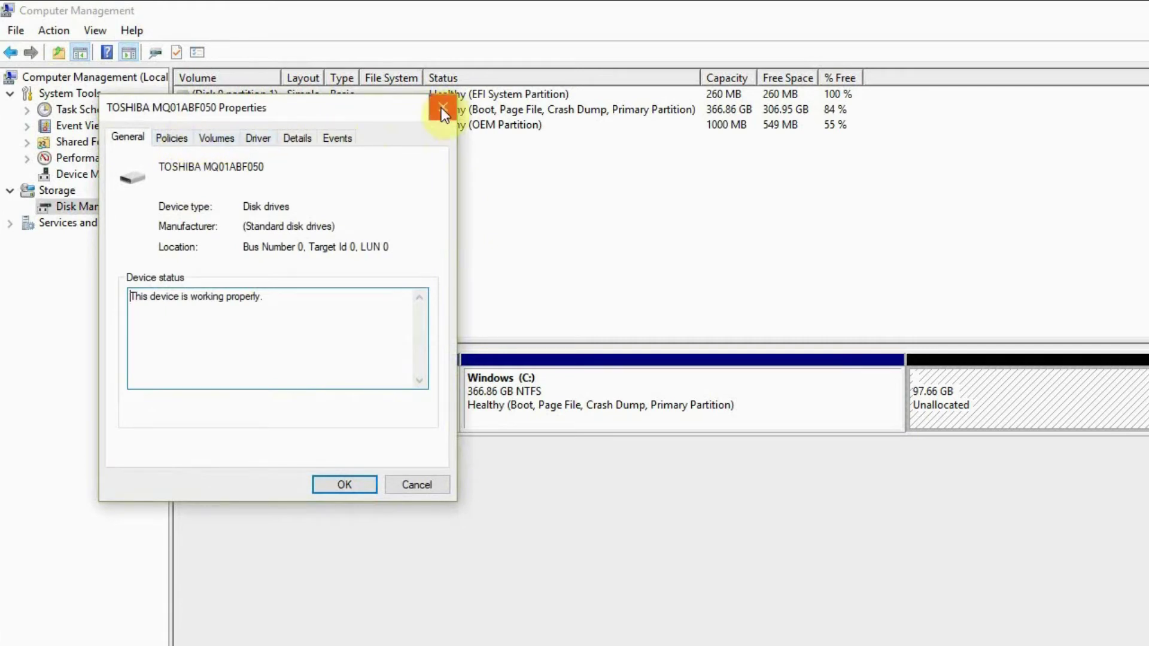
click(171, 138)
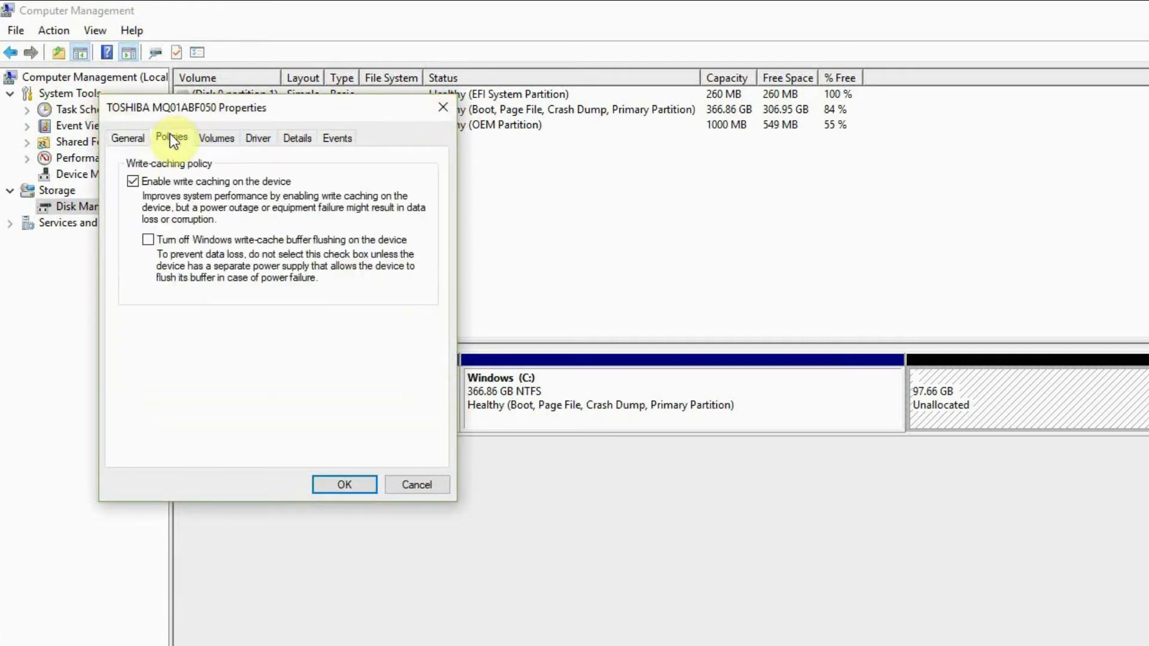
click(218, 139)
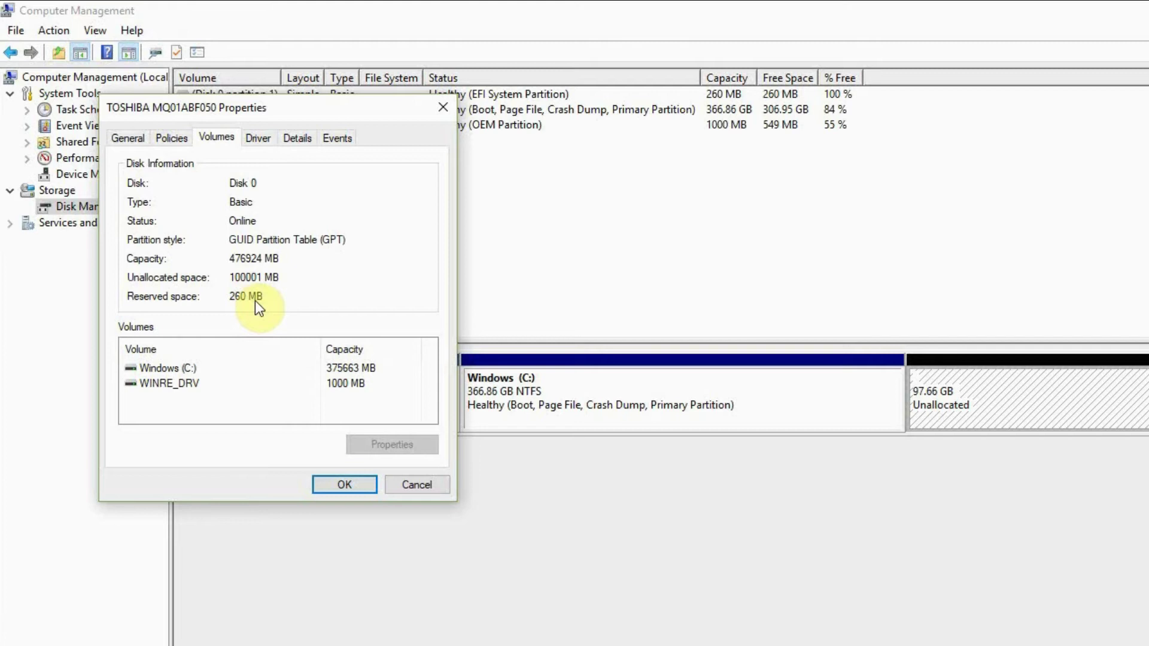
click(263, 140)
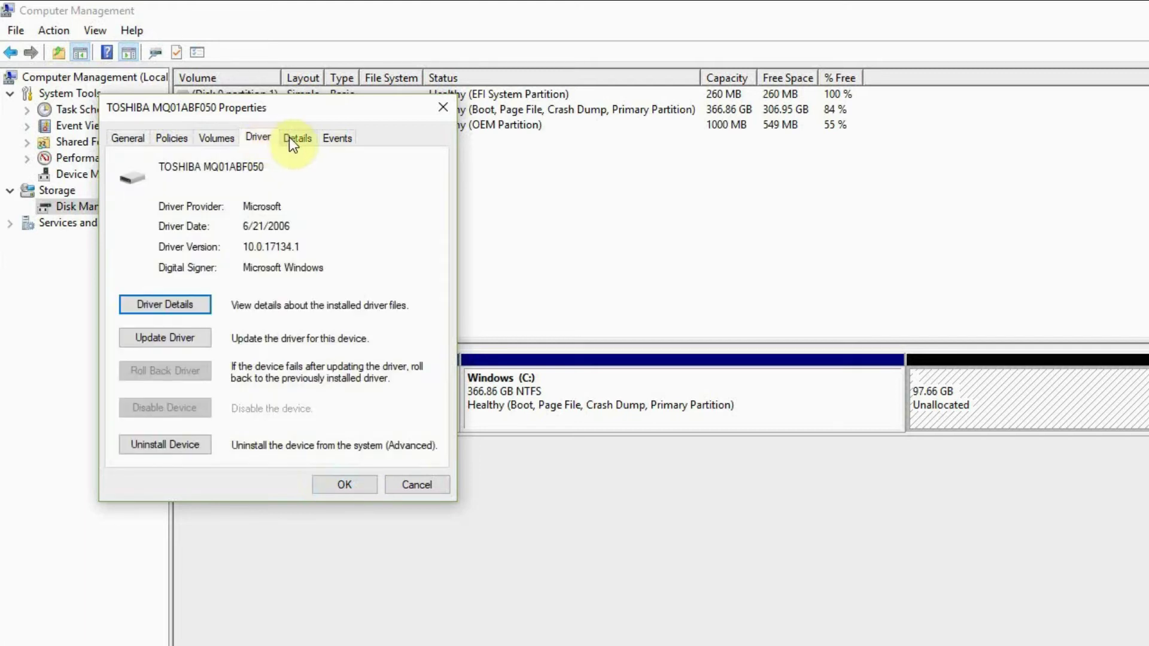
click(290, 137)
click(329, 141)
click(442, 109)
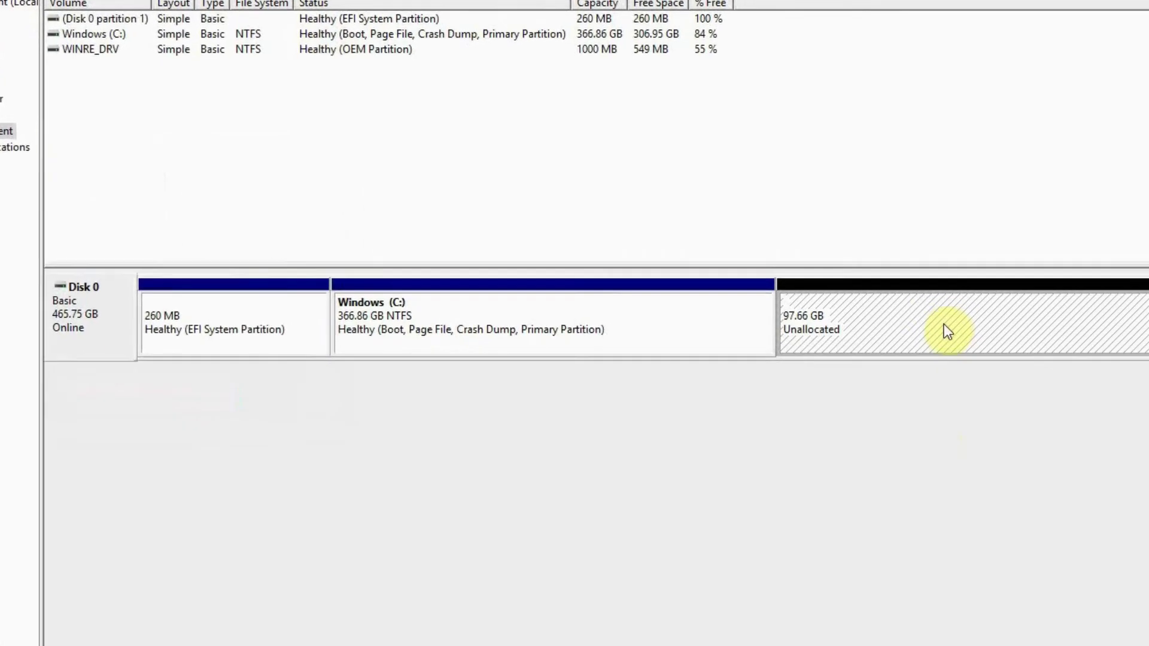
Start a New Simple Volume on the unallocated space, keeping the size and drive letter D.
right_click(1068, 405)
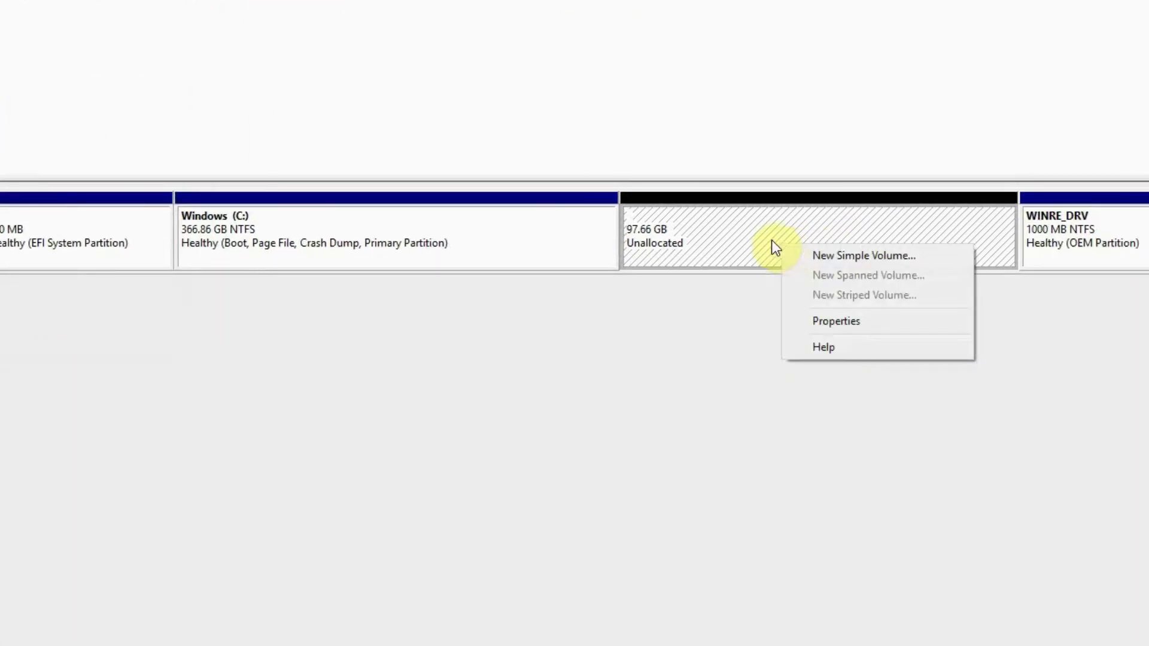
click(828, 253)
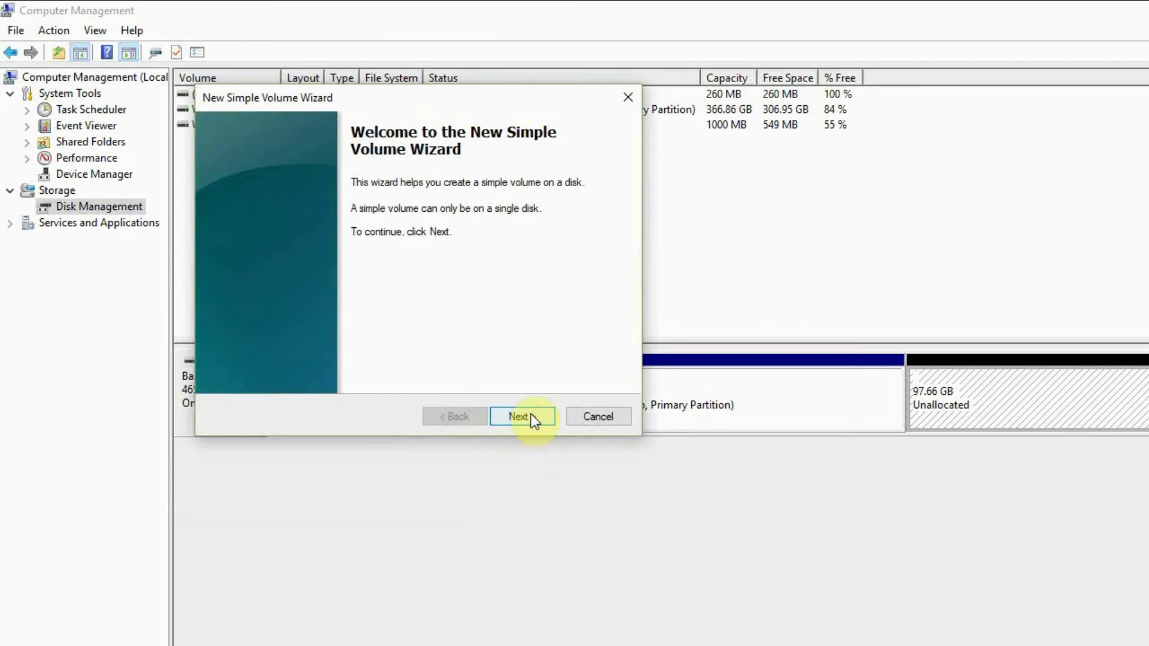
click(520, 417)
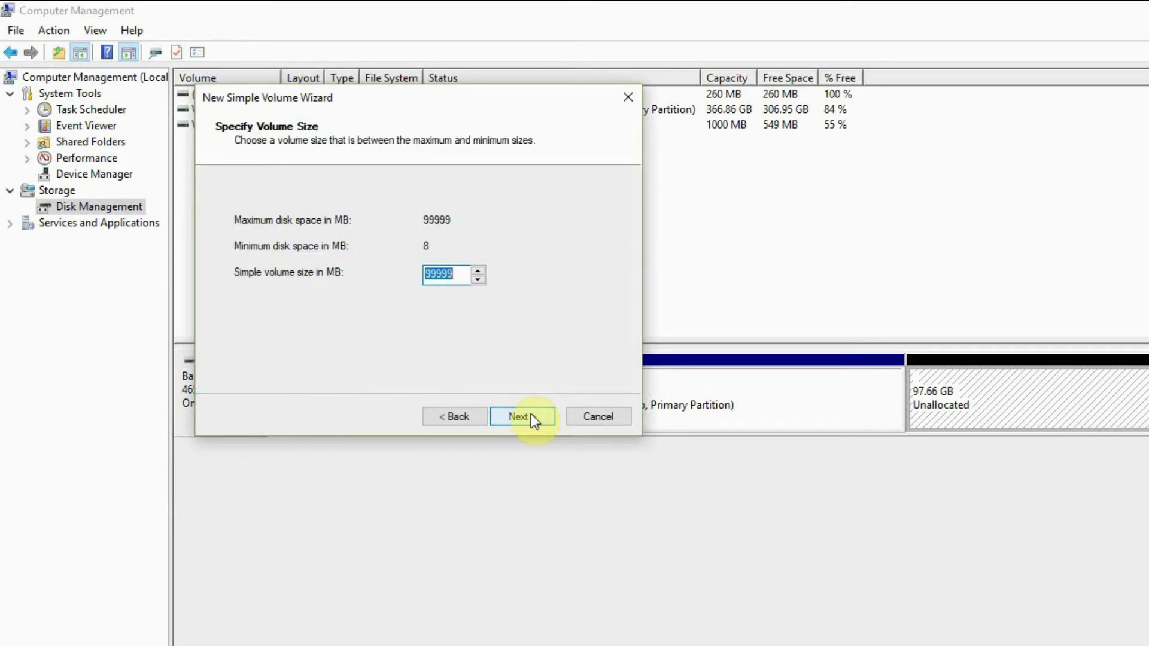
click(530, 415)
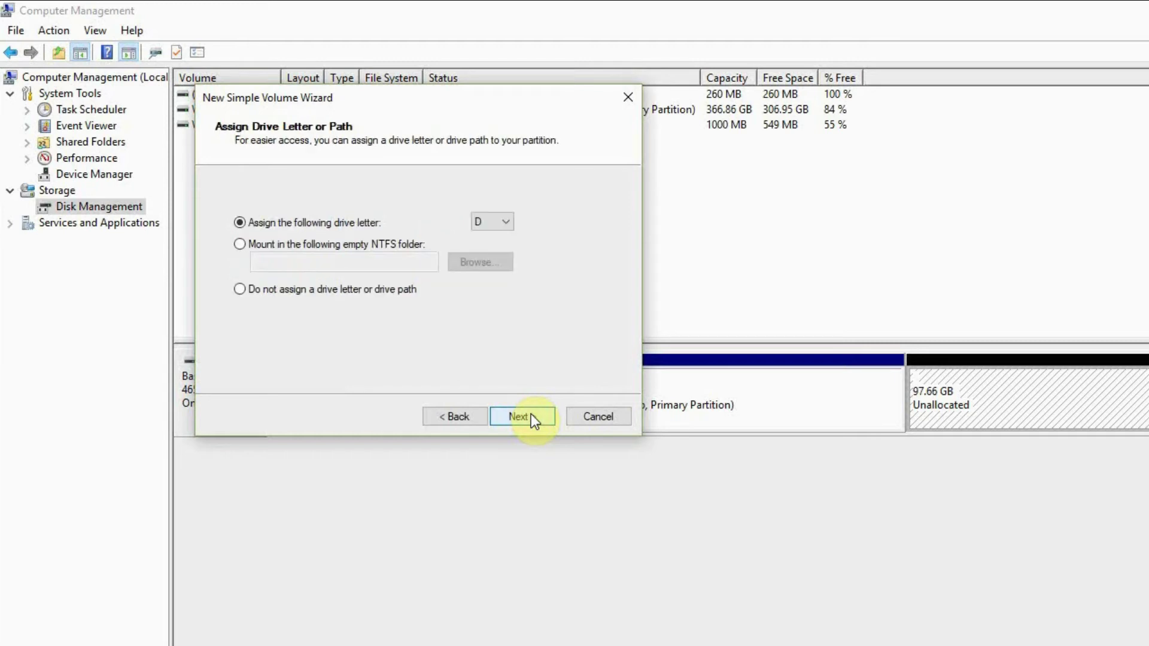
click(511, 222)
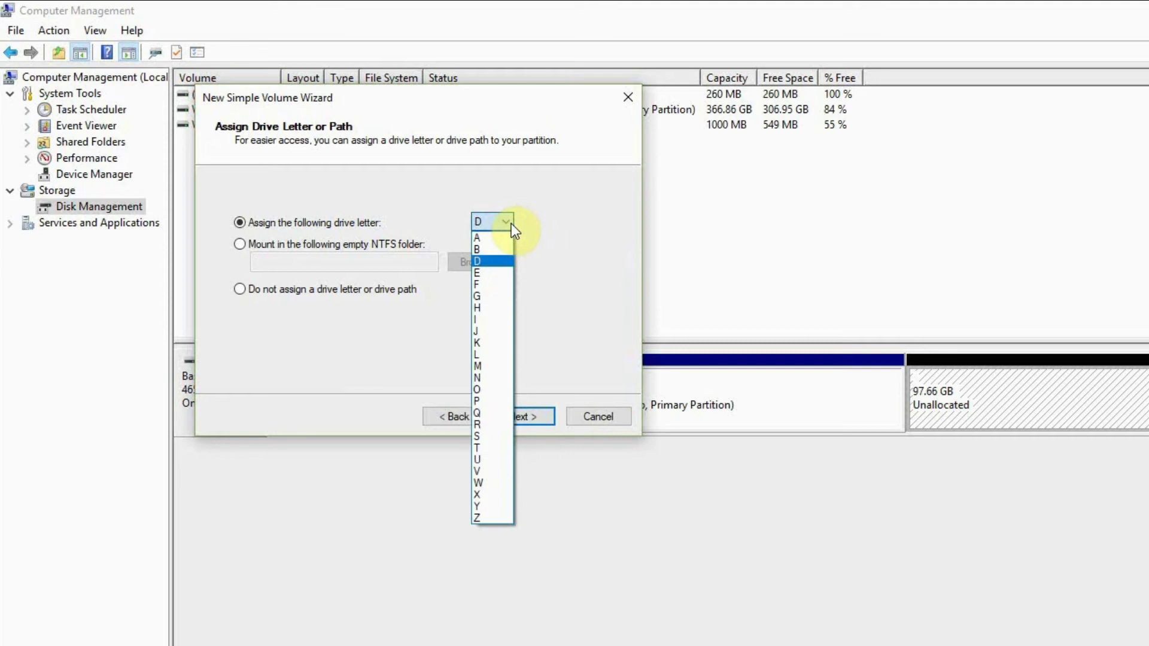
click(503, 262)
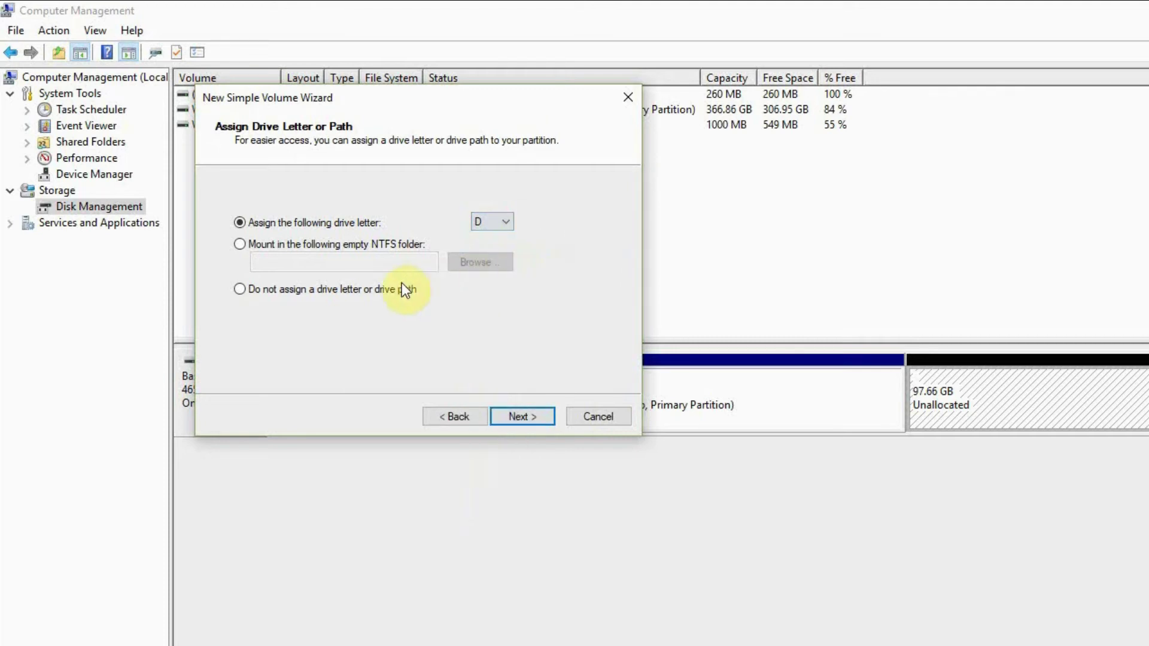
click(534, 413)
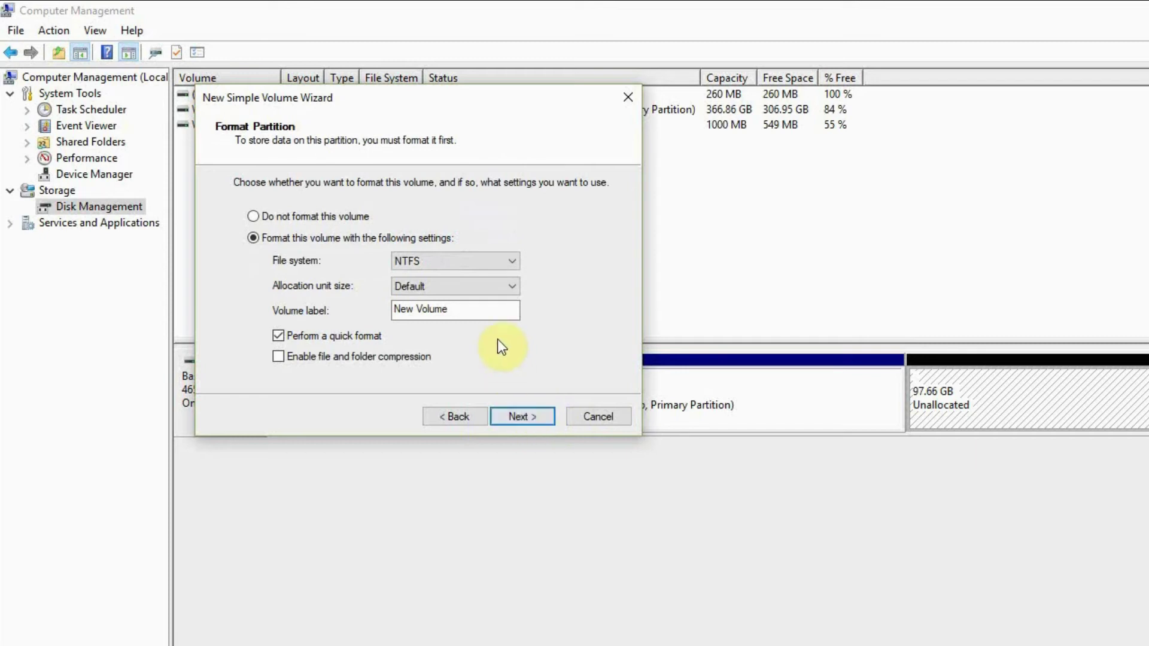
Format the volume as NTFS labelled 'Data Disk' and review the summary.
drag(479, 311, 249, 310)
key(BackSpace)
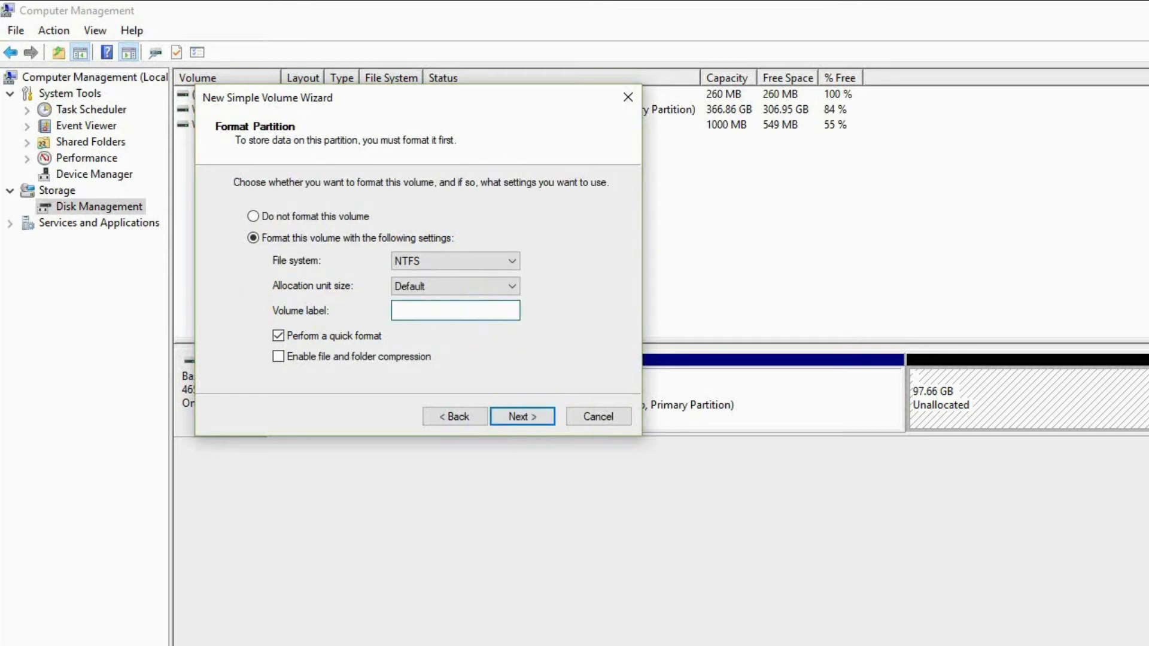
text(Data Disk)
click(520, 419)
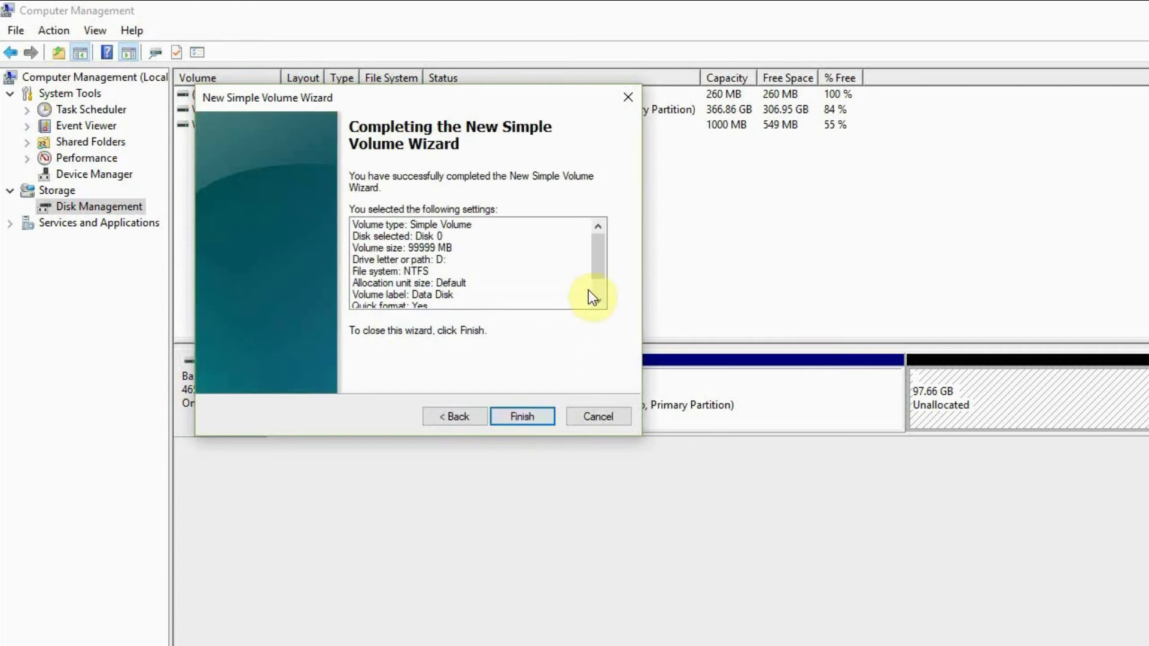
drag(597, 268, 597, 239)
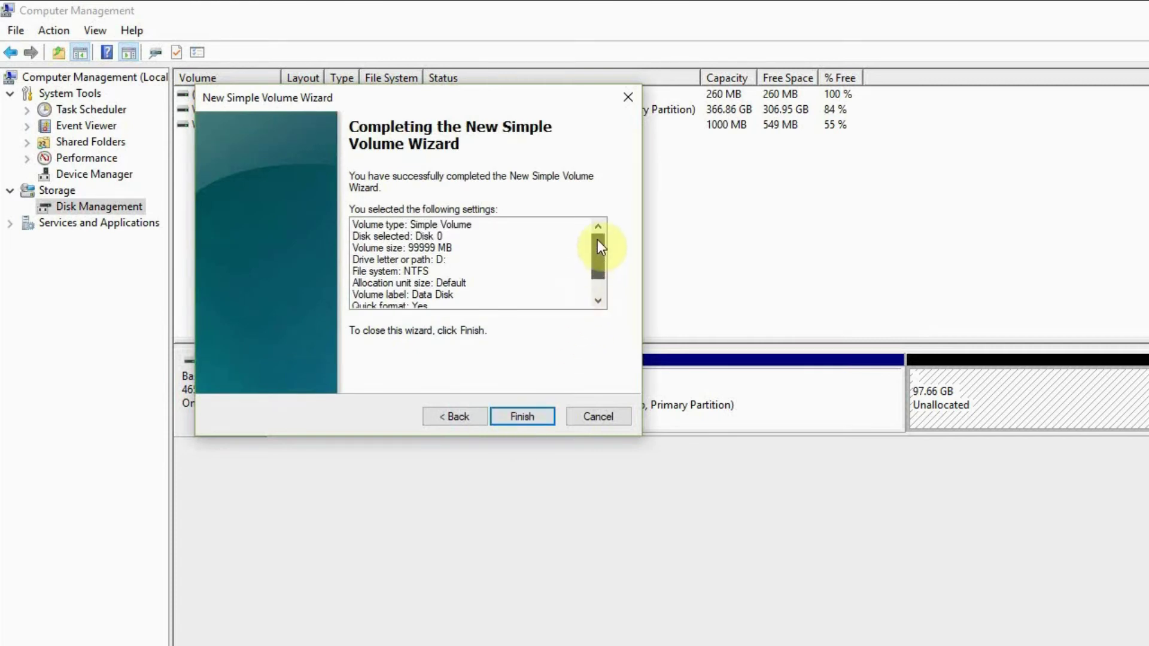
Finish the wizard and select the new 97.66 GB Data Disk (D:) partition.
click(518, 417)
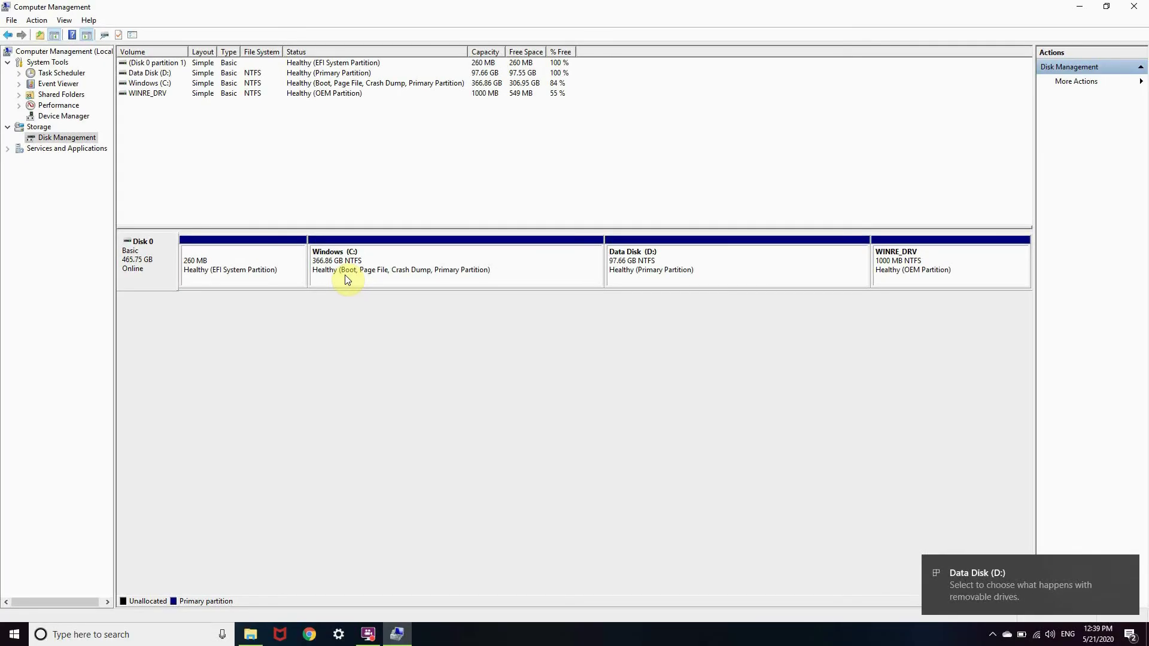
click(716, 271)
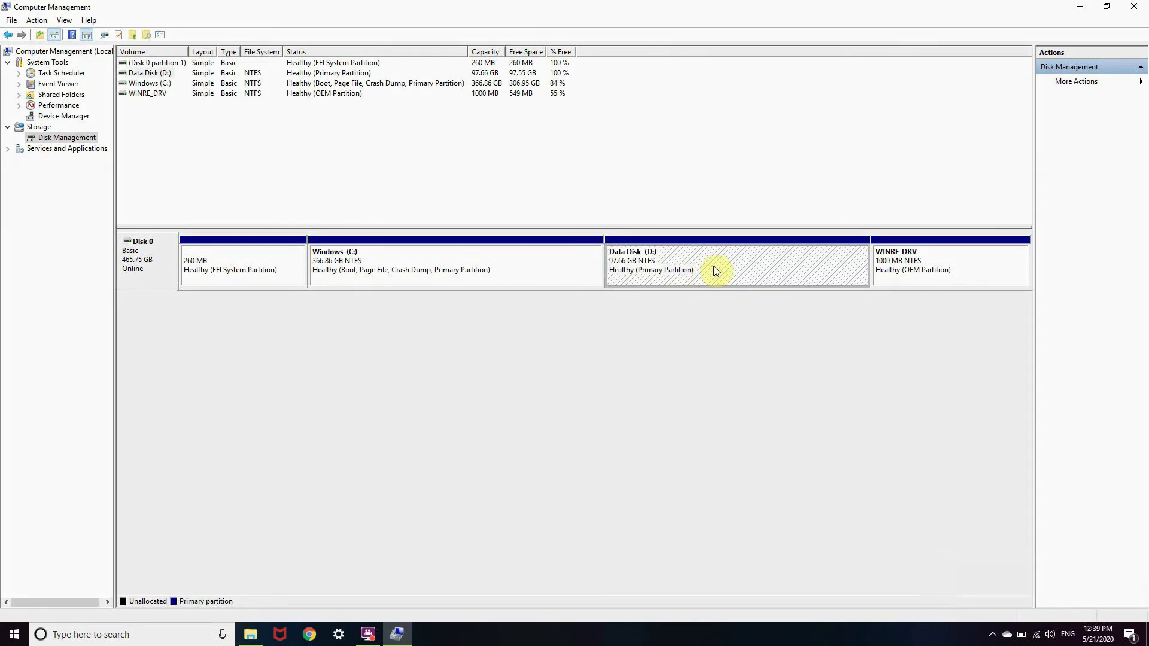
Explore Data Disk (D:) in File Explorer and browse to the Desktop.
right_click(716, 270)
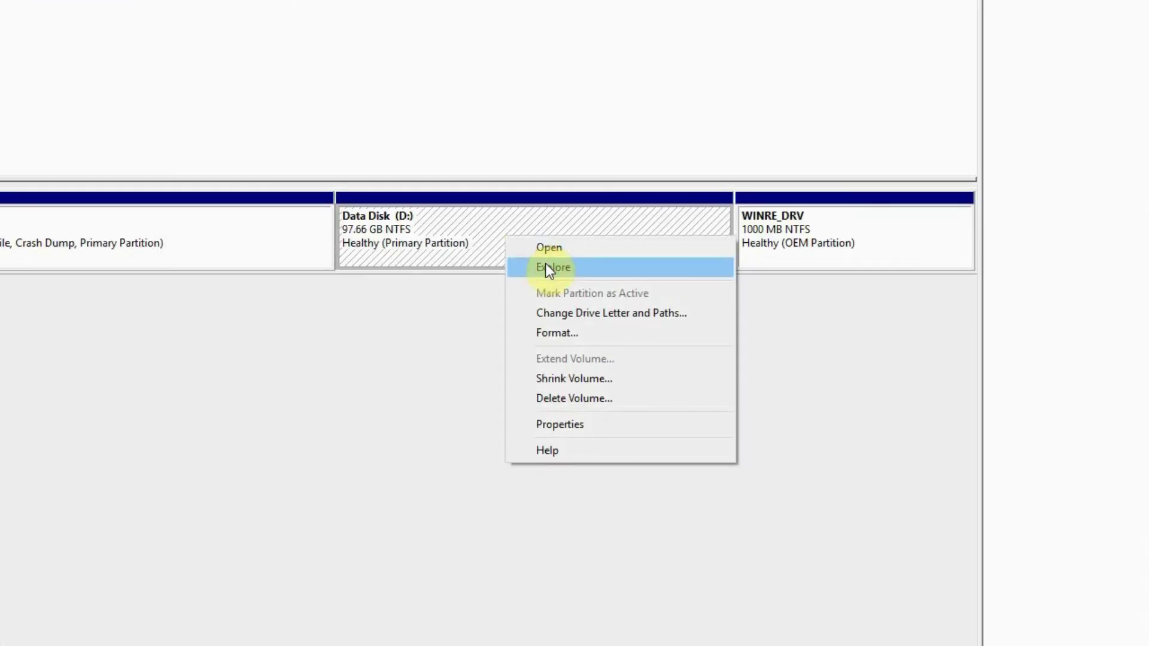
click(549, 269)
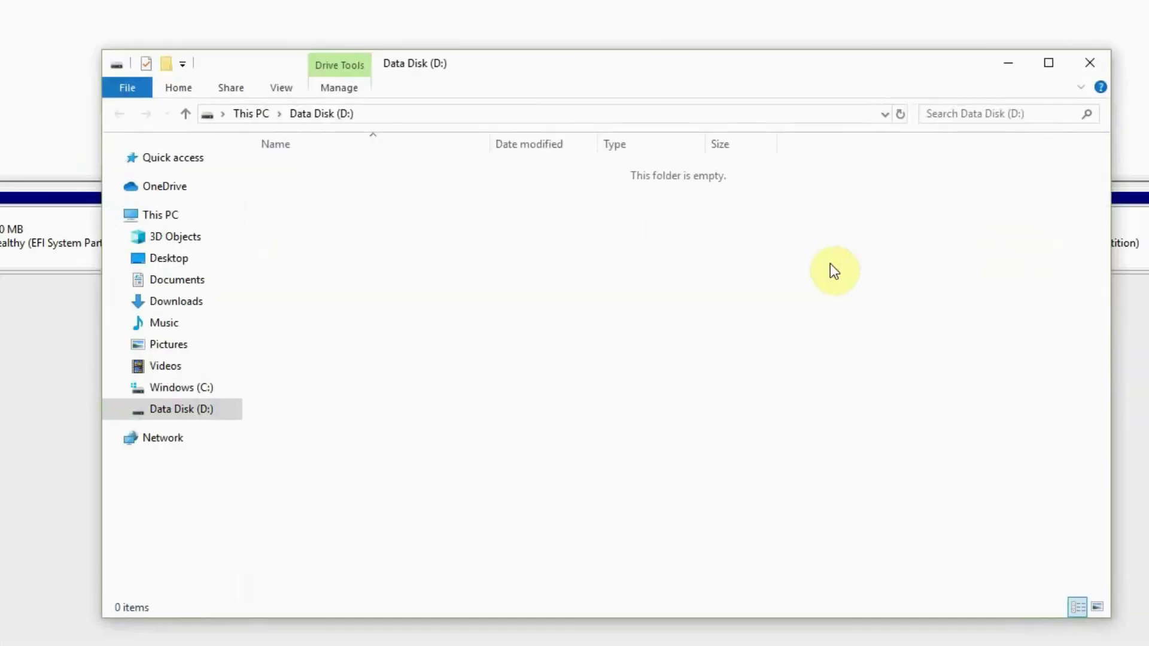
click(167, 221)
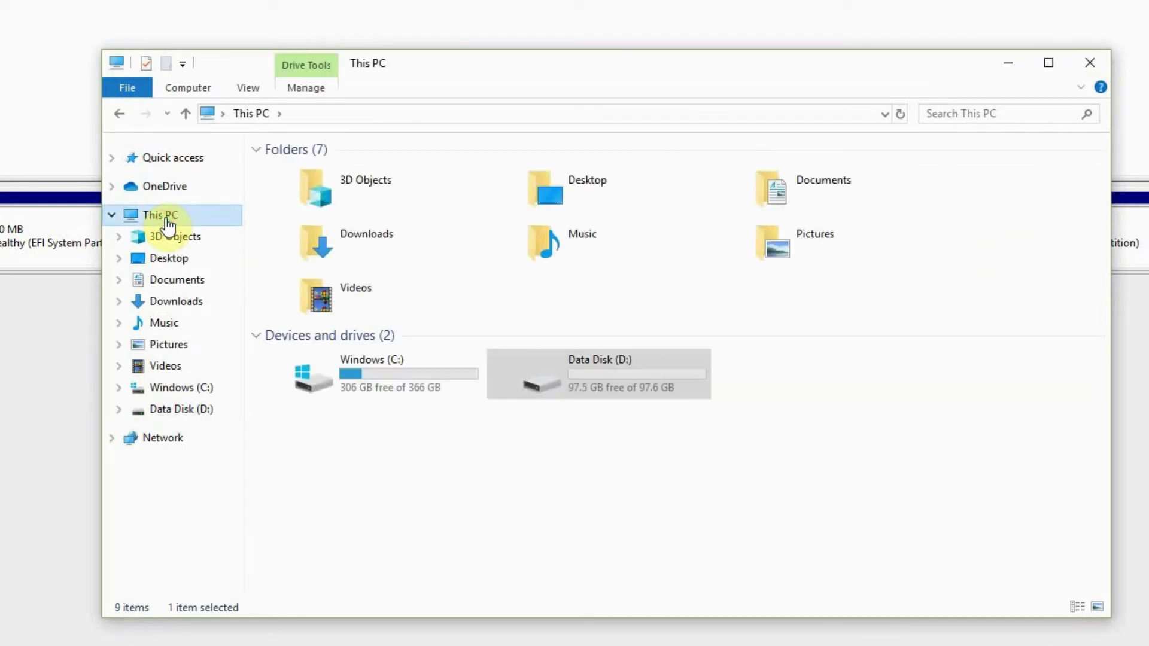
click(375, 378)
click(613, 368)
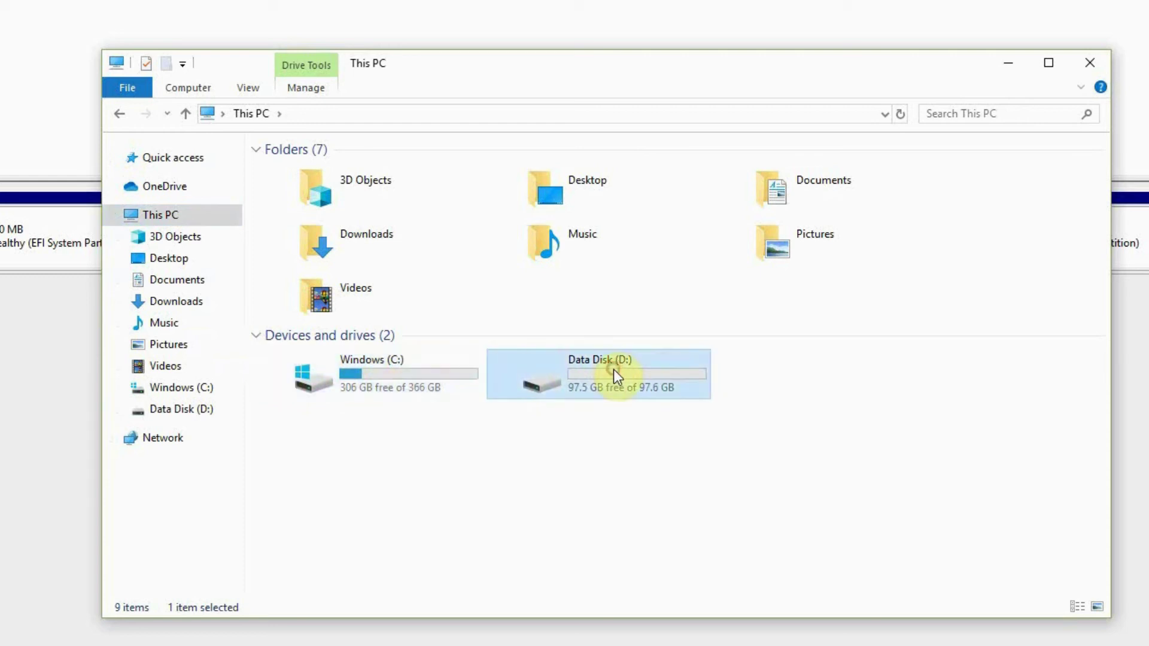
click(181, 259)
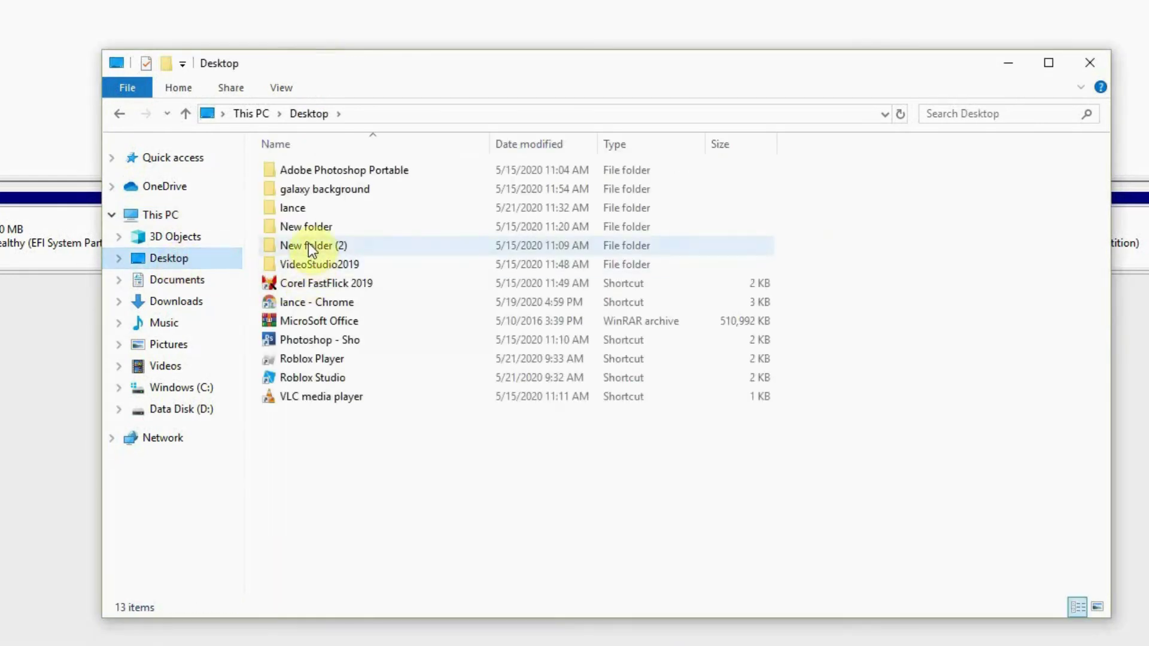
Cut the Desktop folder, paste it onto Data Disk (D:), and open it.
click(300, 211)
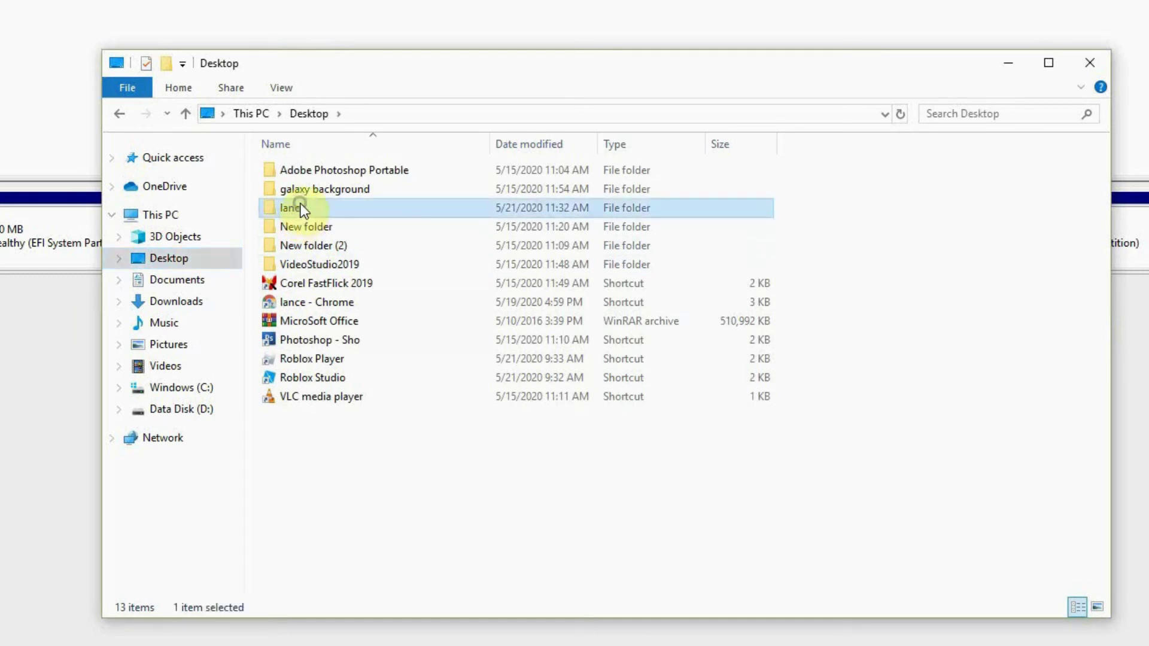
right_click(300, 209)
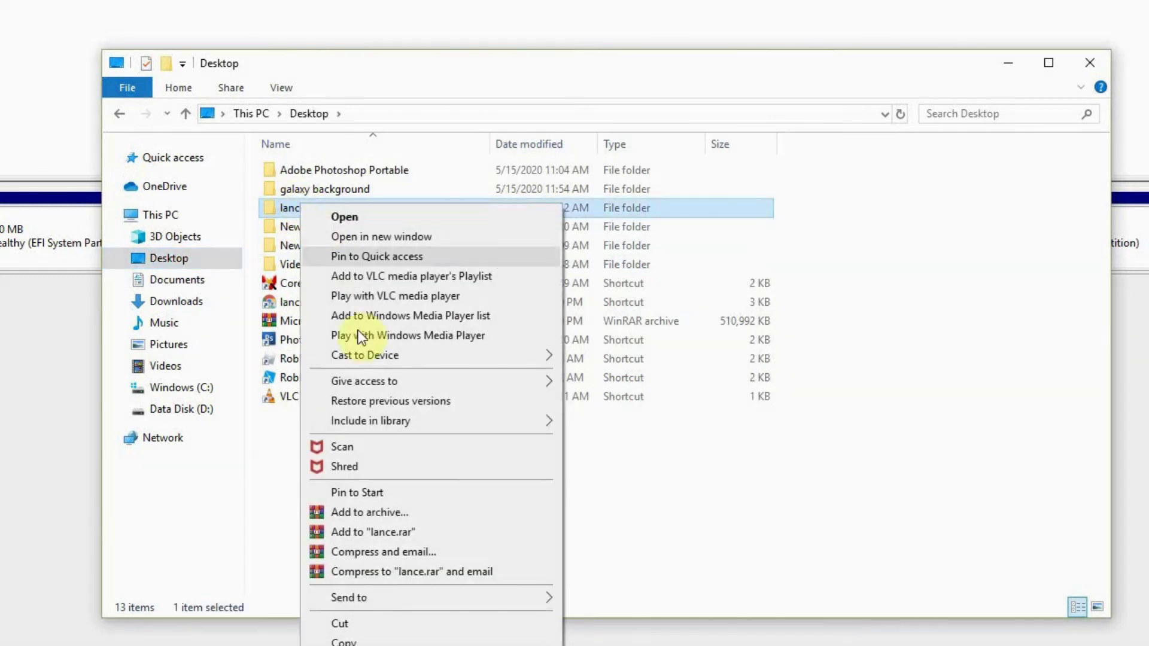
click(362, 625)
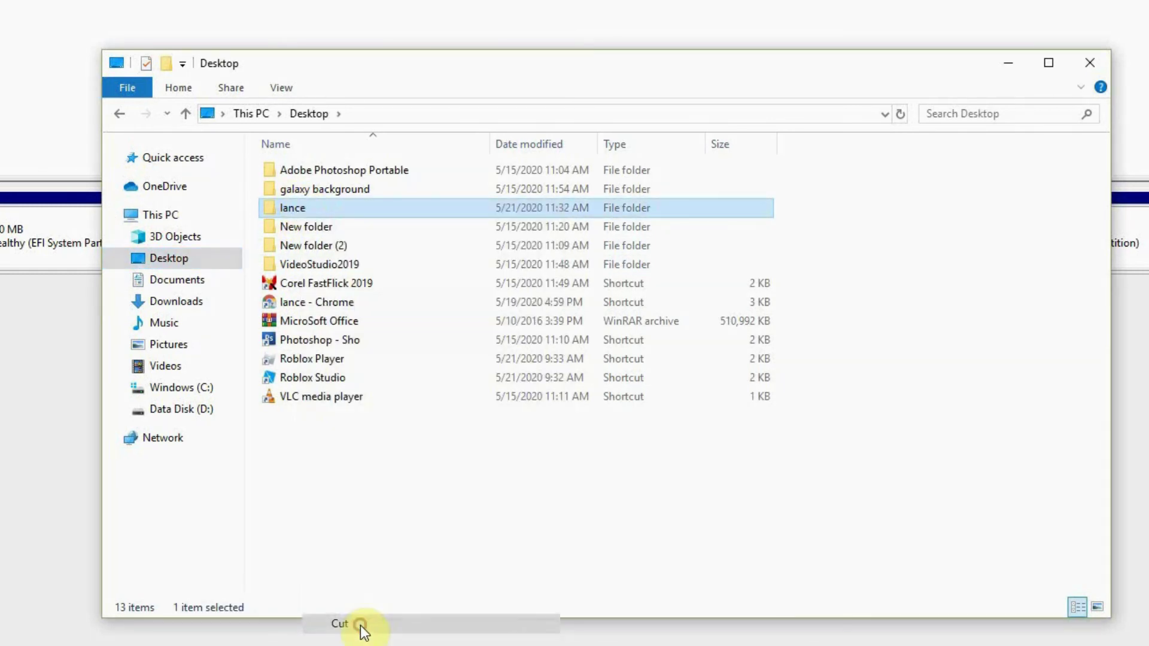
click(209, 422)
right_click(487, 297)
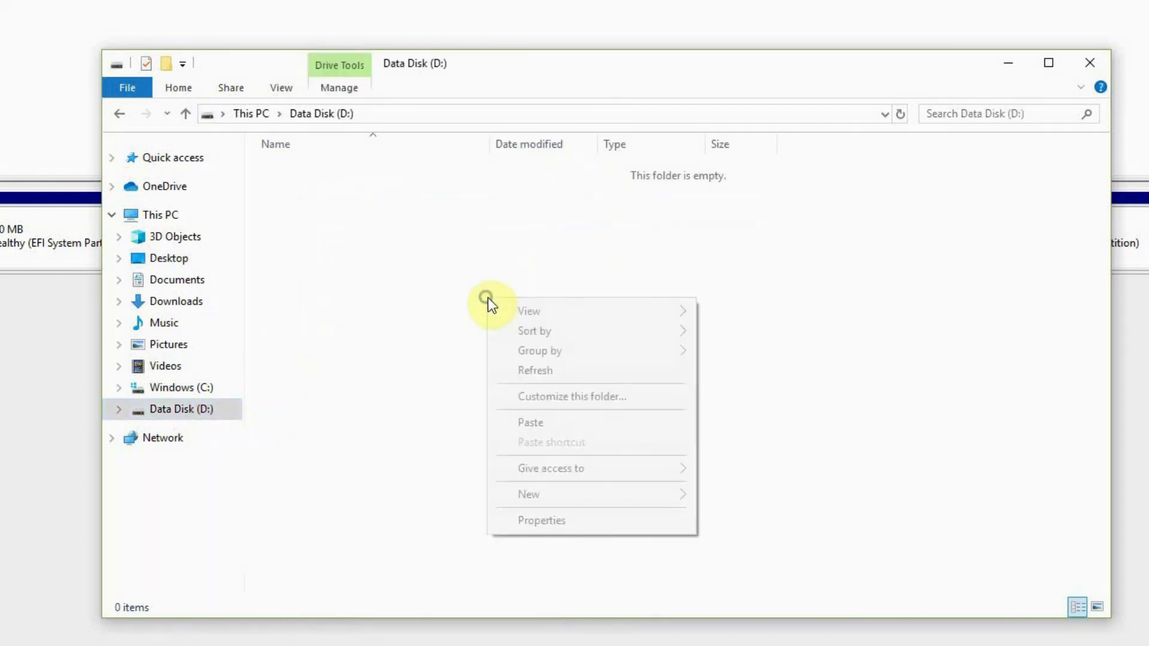
click(550, 424)
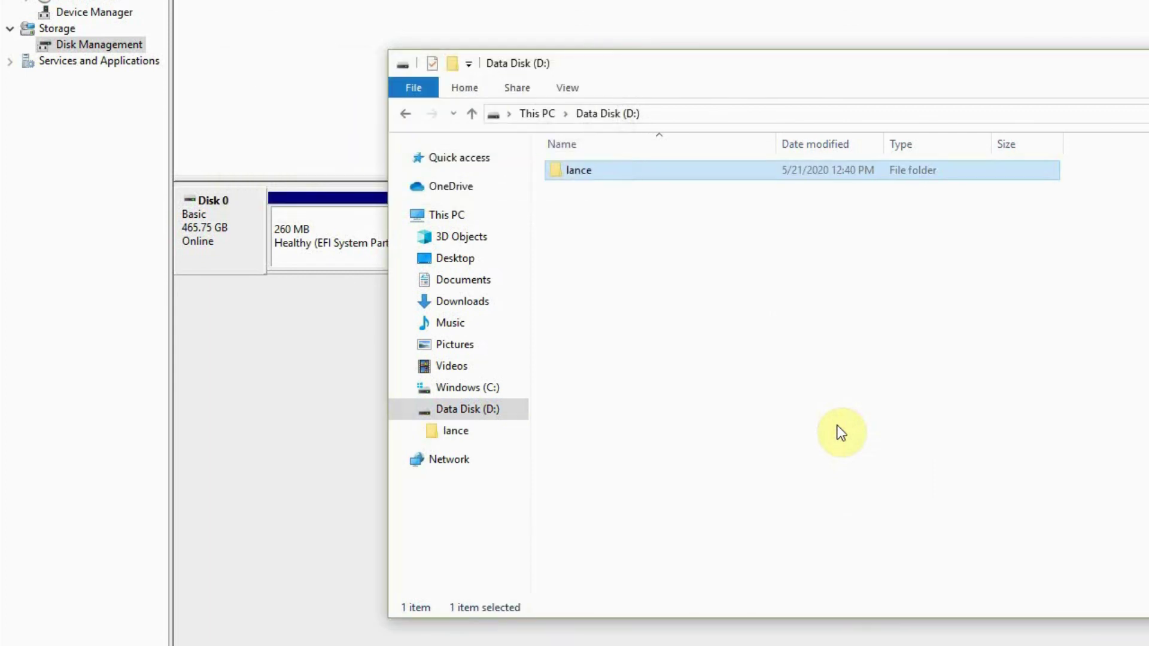
double_click(675, 170)
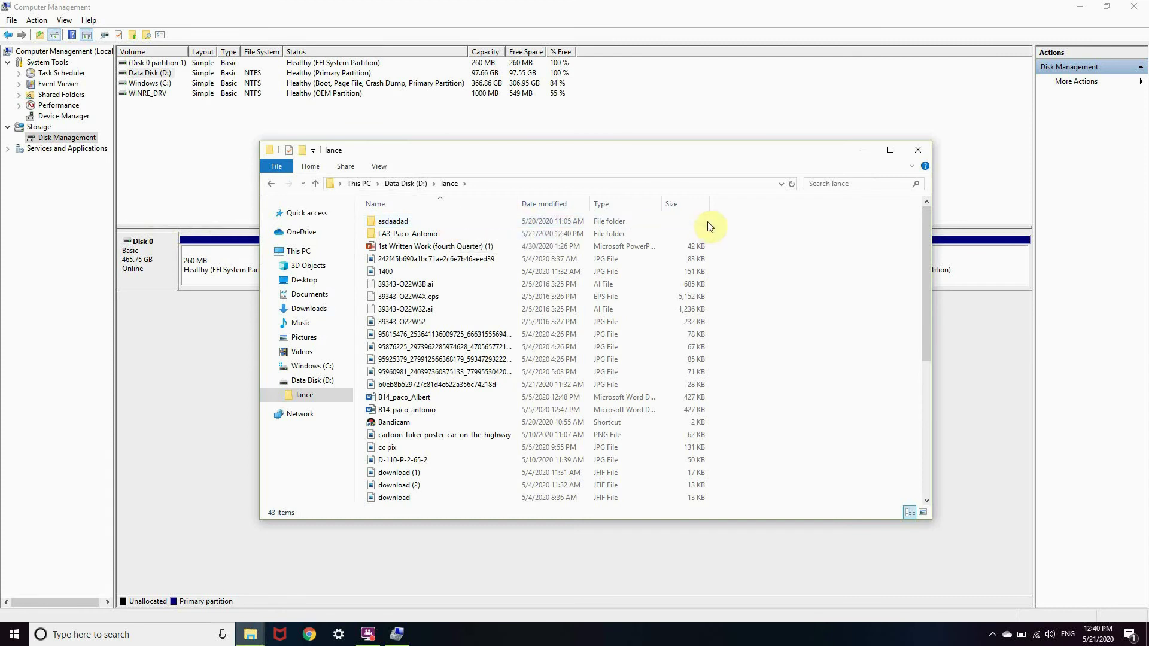
Close File Explorer to return to the Disk Management disk map.
click(918, 154)
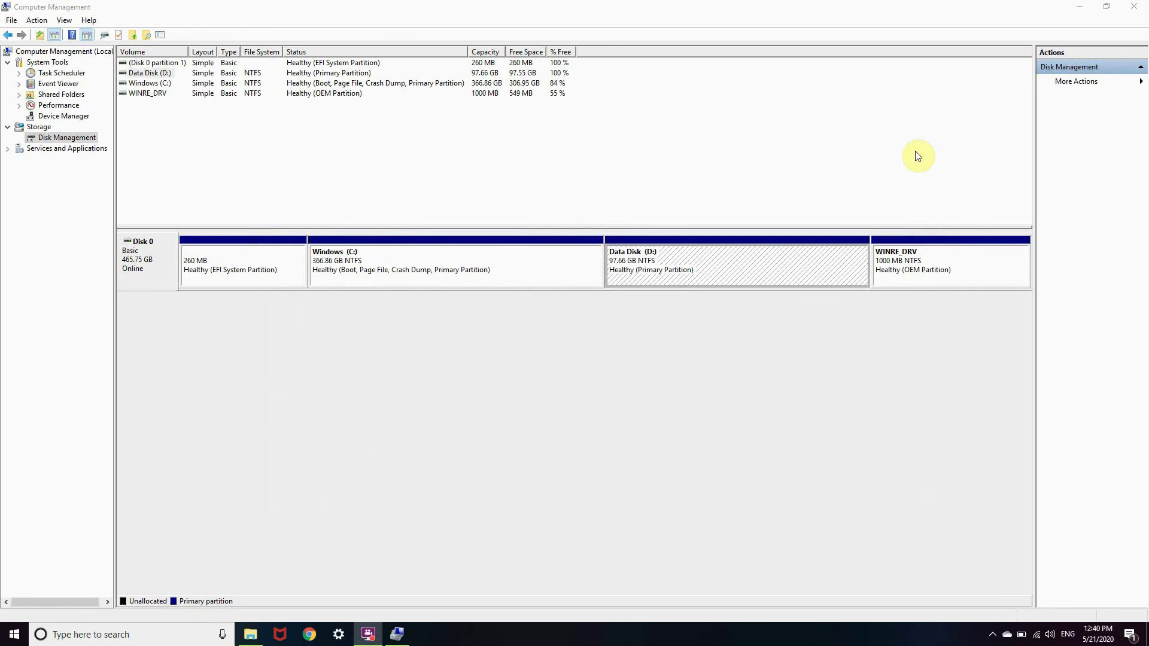